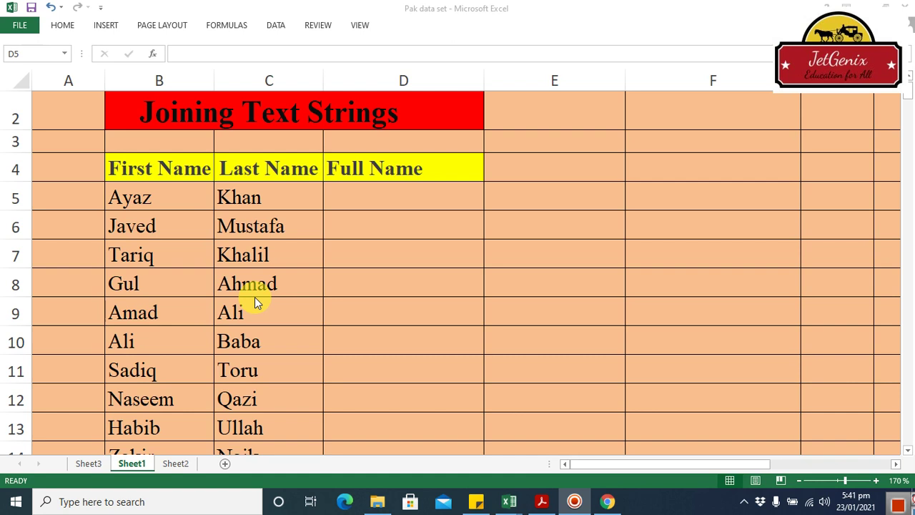
Step: Enter =B5&""&C5 in D5, giving AyazKhan with no space
click(395, 191)
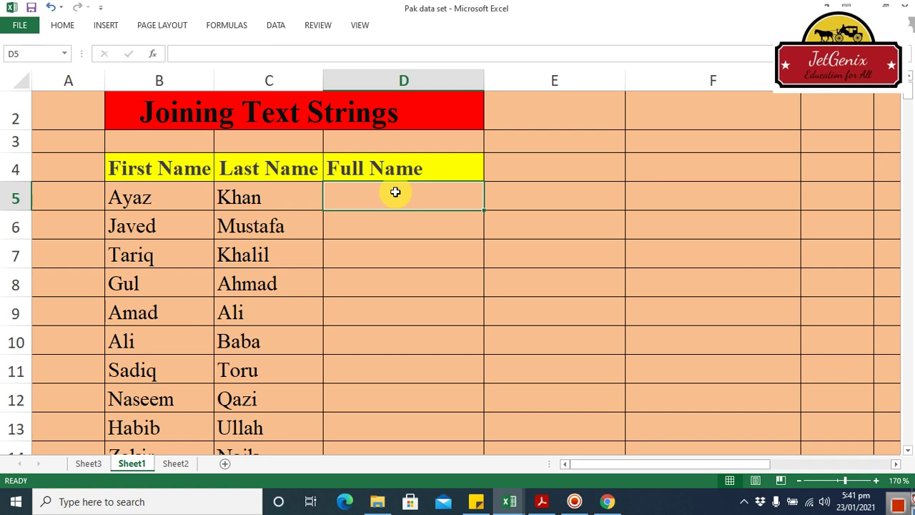
text(=)
click(157, 201)
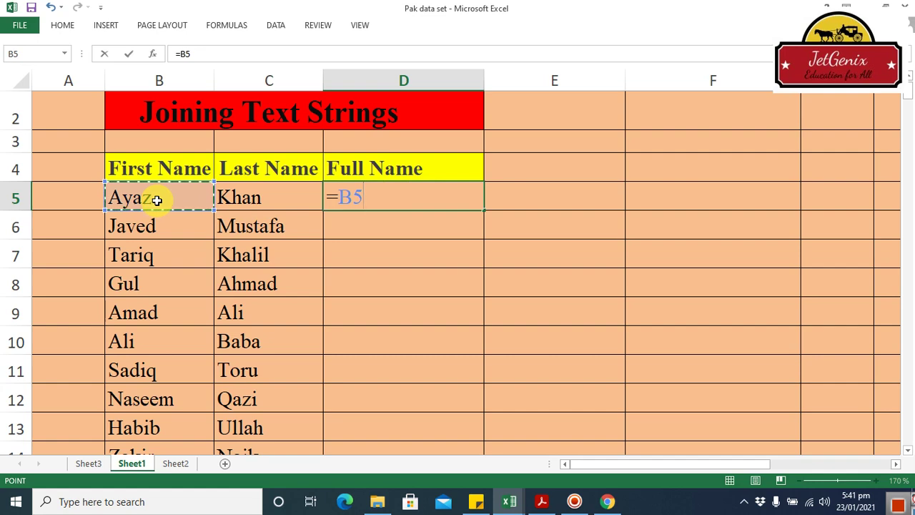
text(&)
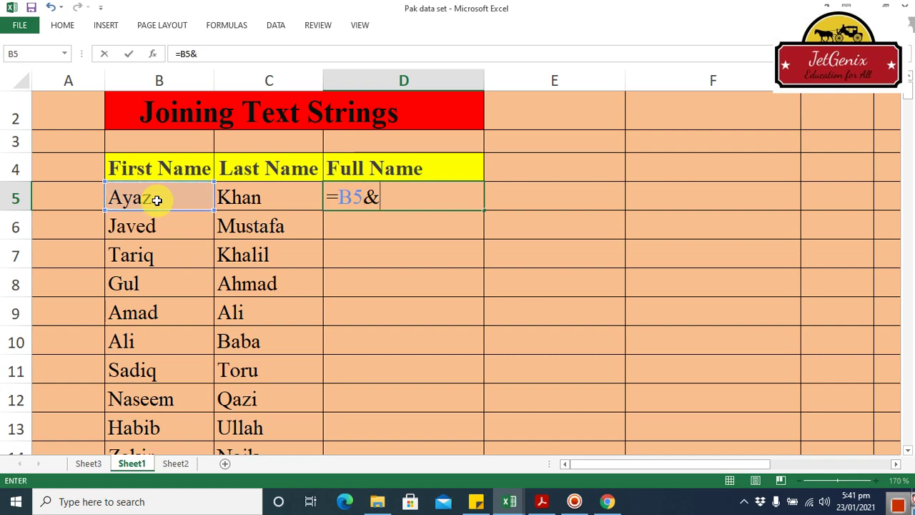
text(")
text("&)
click(243, 198)
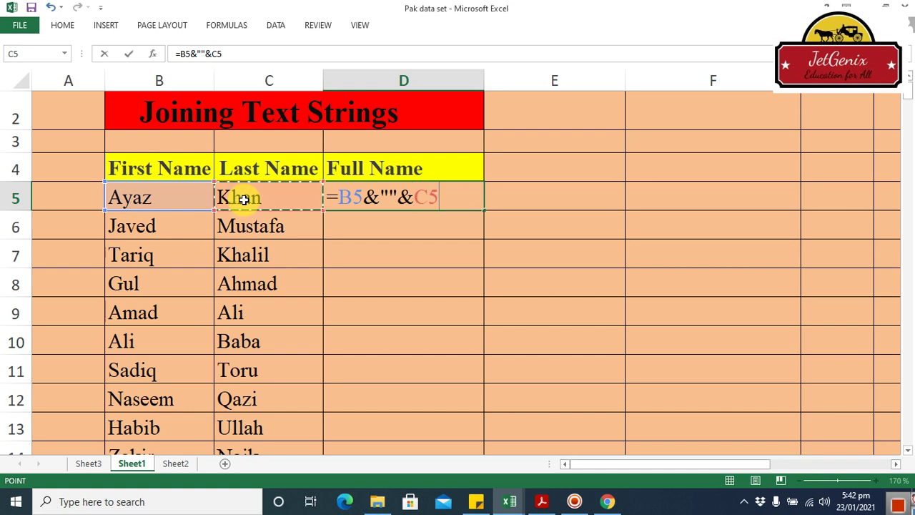
key(Return)
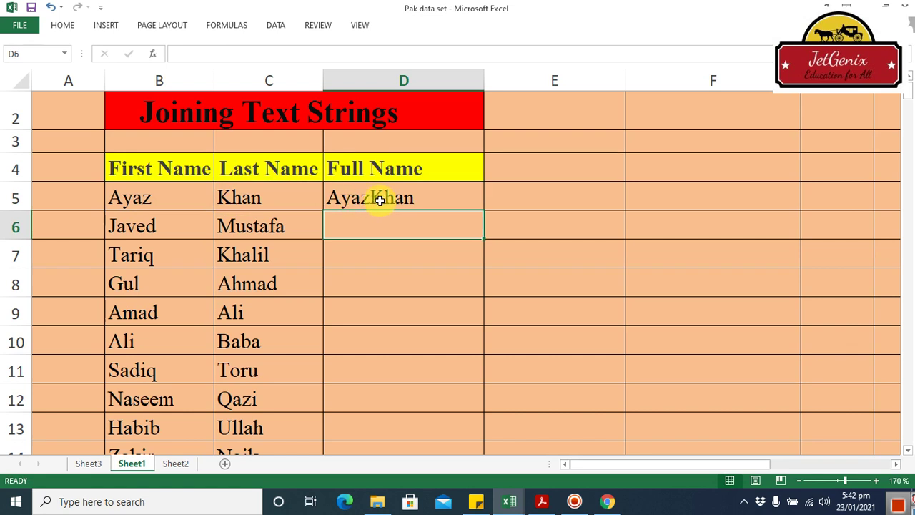
click(380, 200)
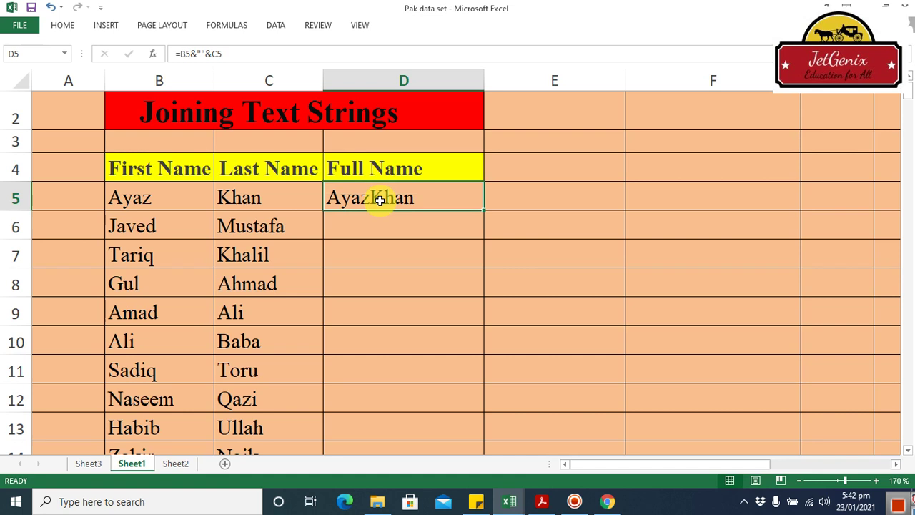
text(=)
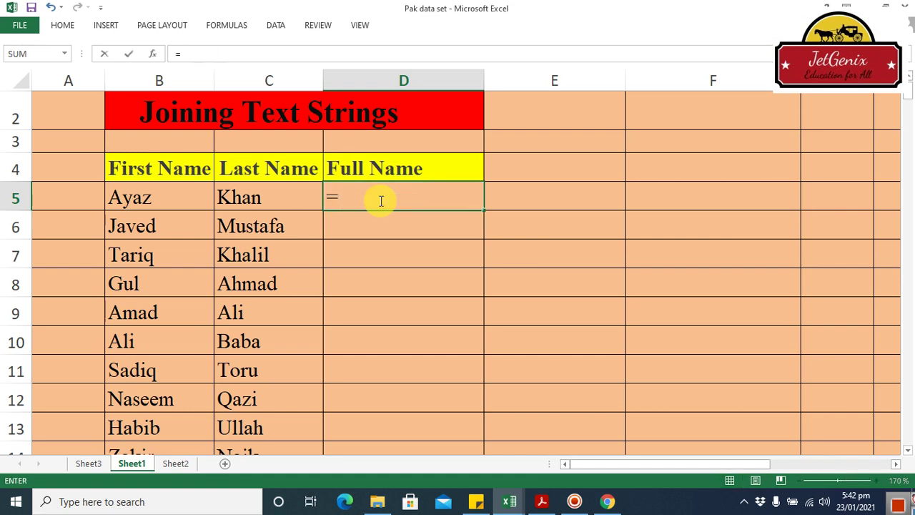
click(170, 195)
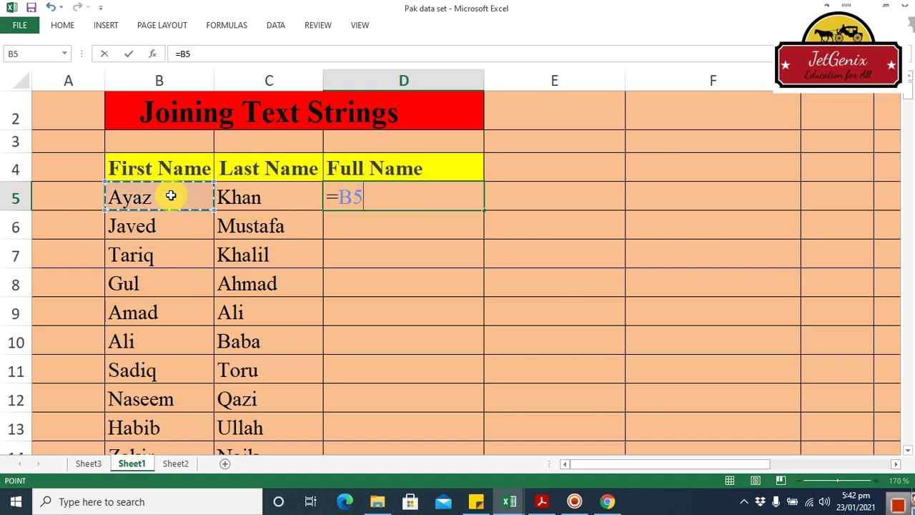
text(&)
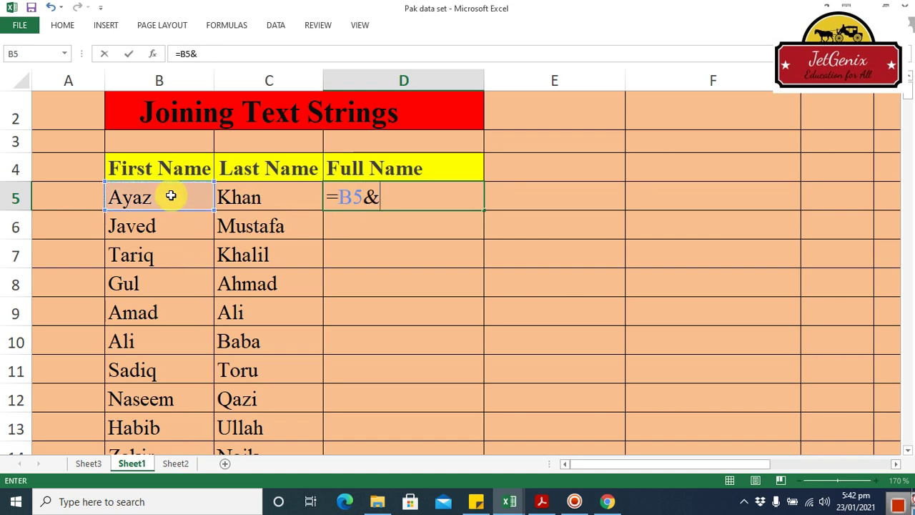
text(")
text( ")
text(&)
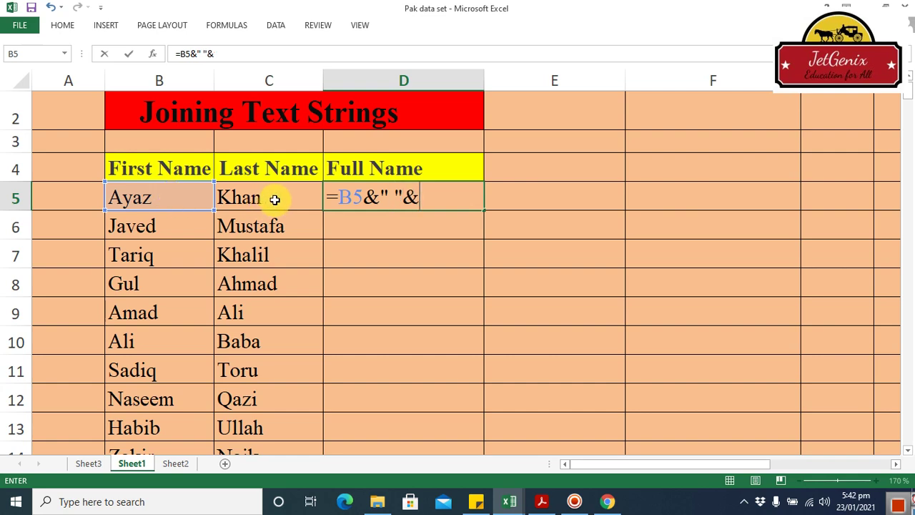
click(273, 198)
key(Return)
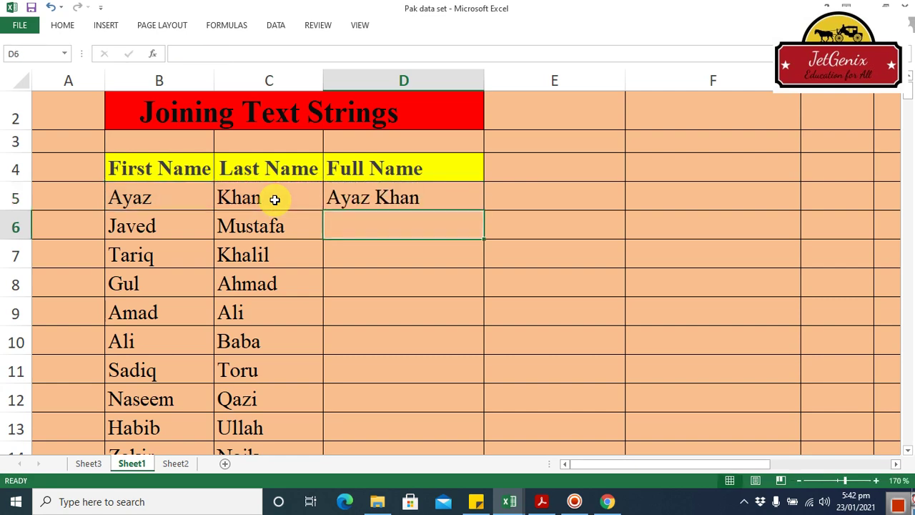
click(419, 203)
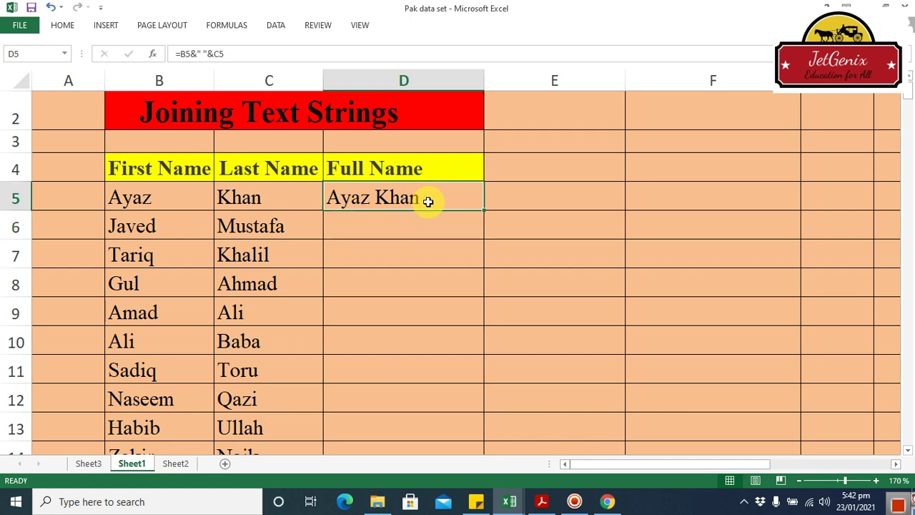
Step: Fill the D5 formula down to D14, then delete D5:D14 to empty the column
double_click(485, 212)
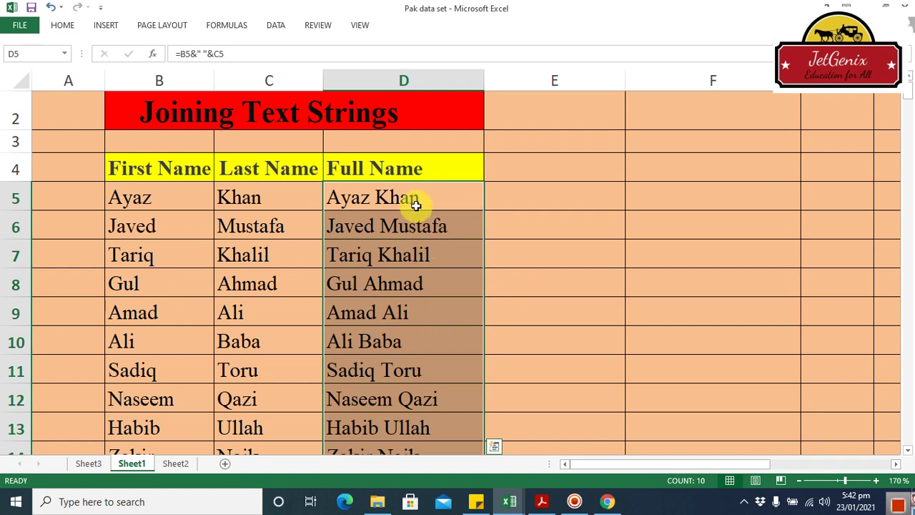
key(Delete)
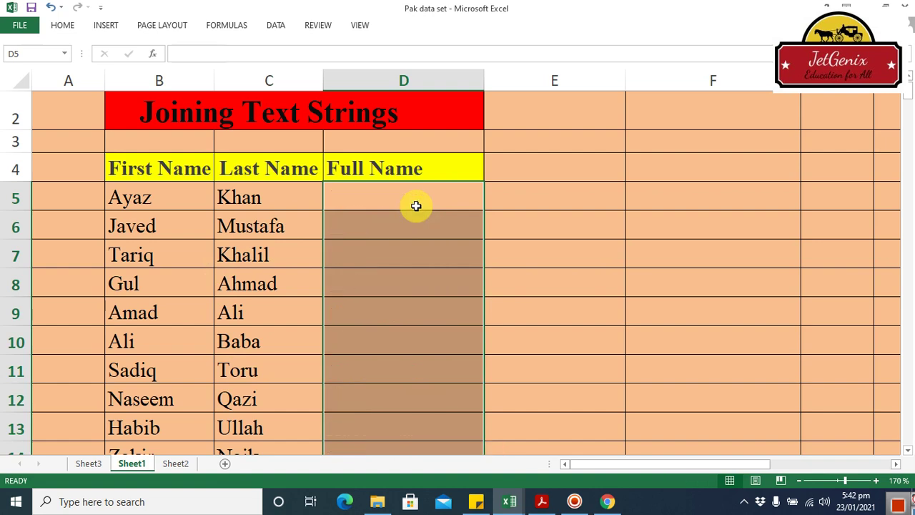
click(416, 206)
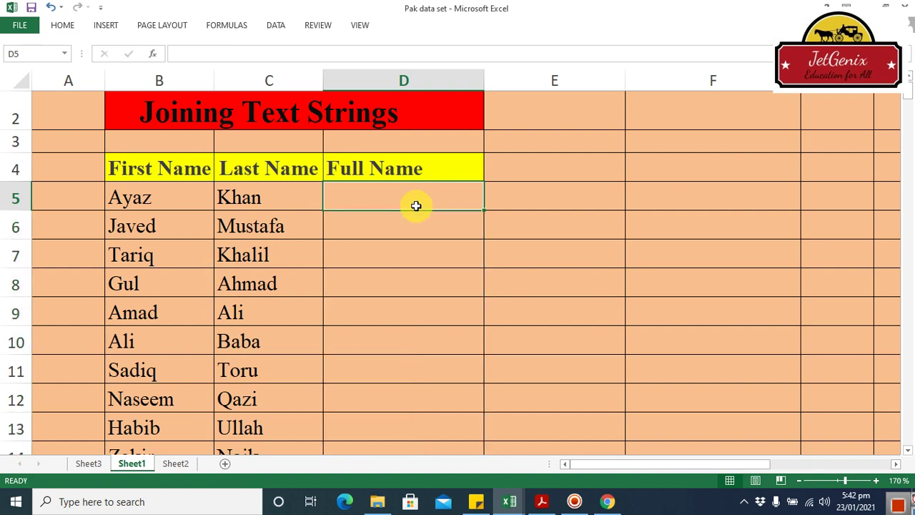
text(=)
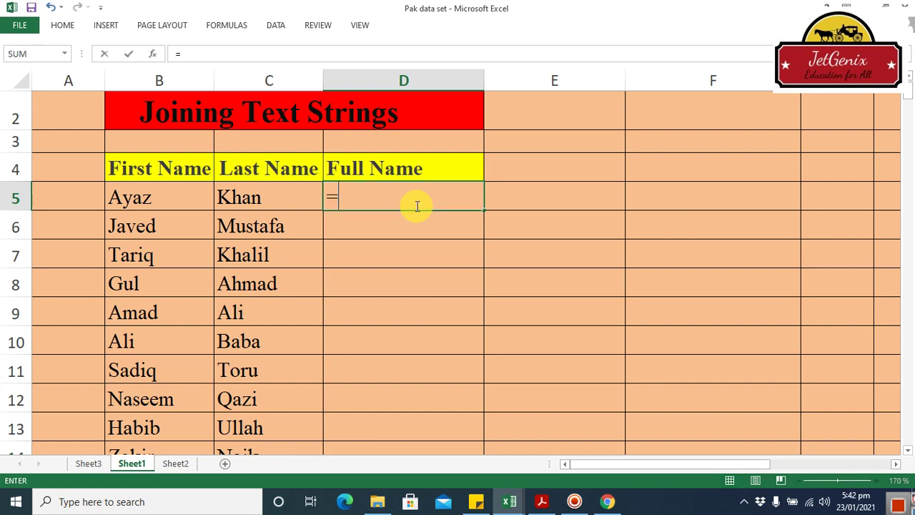
text(con)
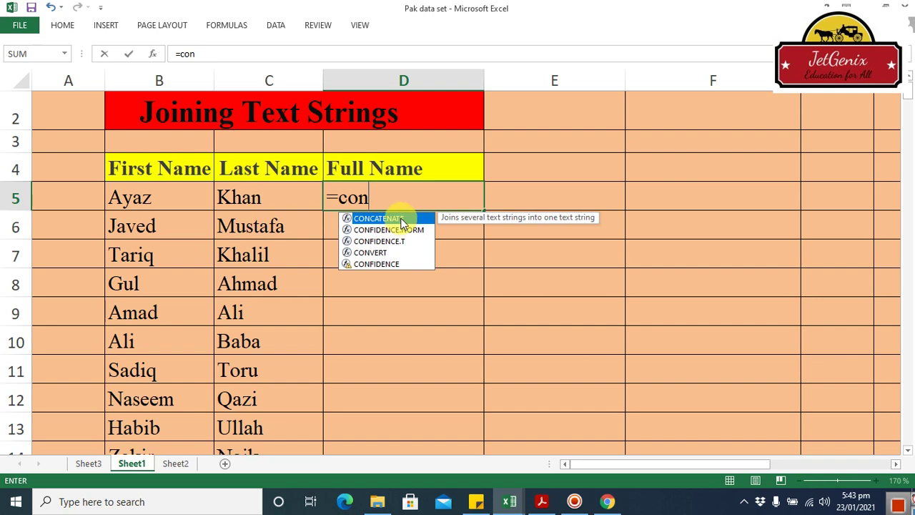
double_click(401, 219)
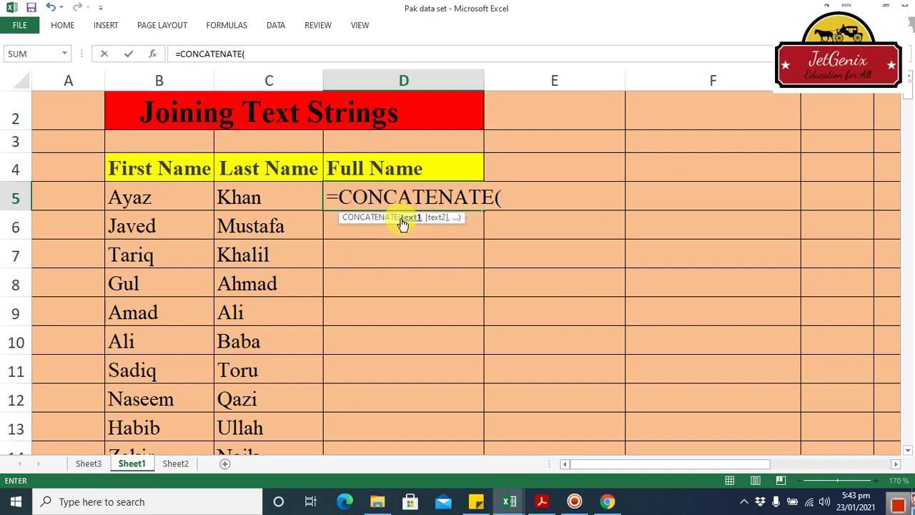
click(177, 197)
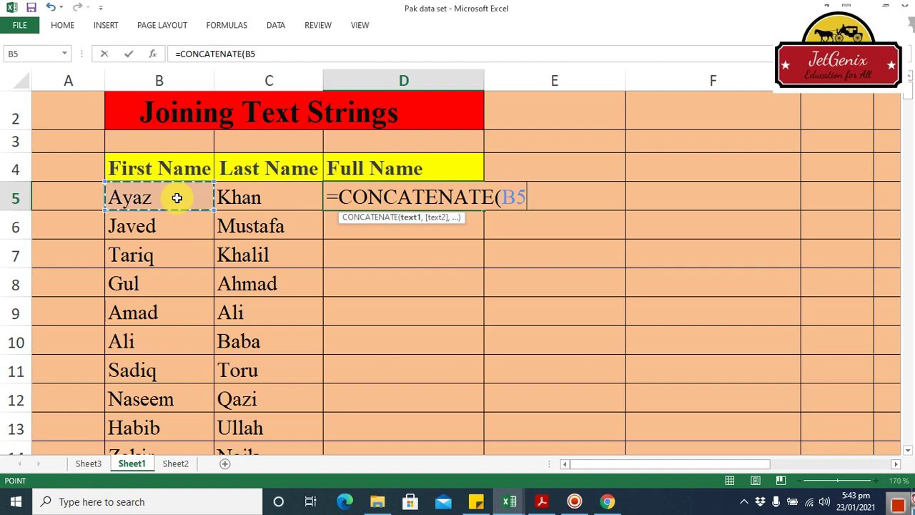
text(,)
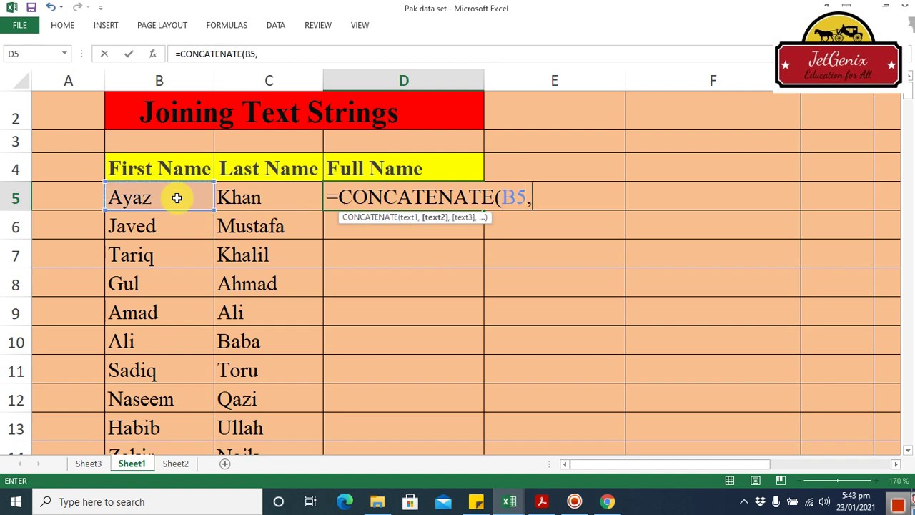
text(")
text( ")
text(,)
click(251, 198)
key(Return)
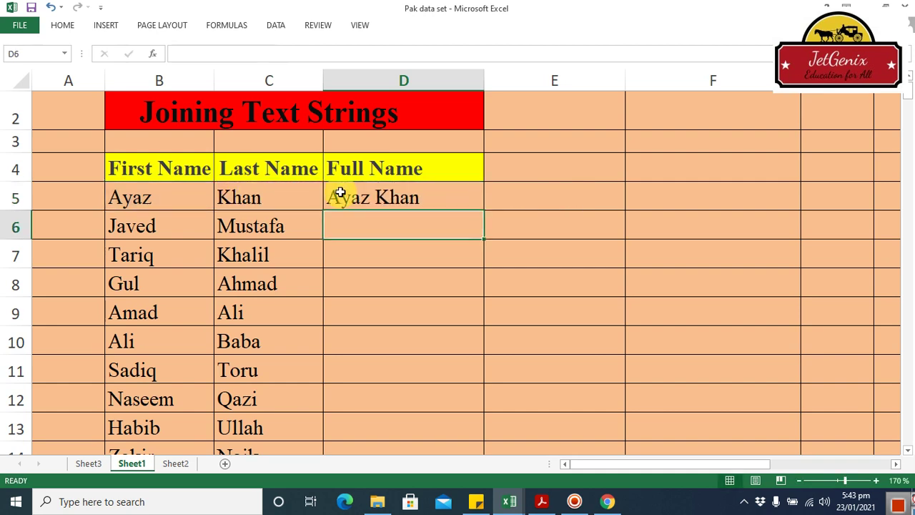
click(403, 198)
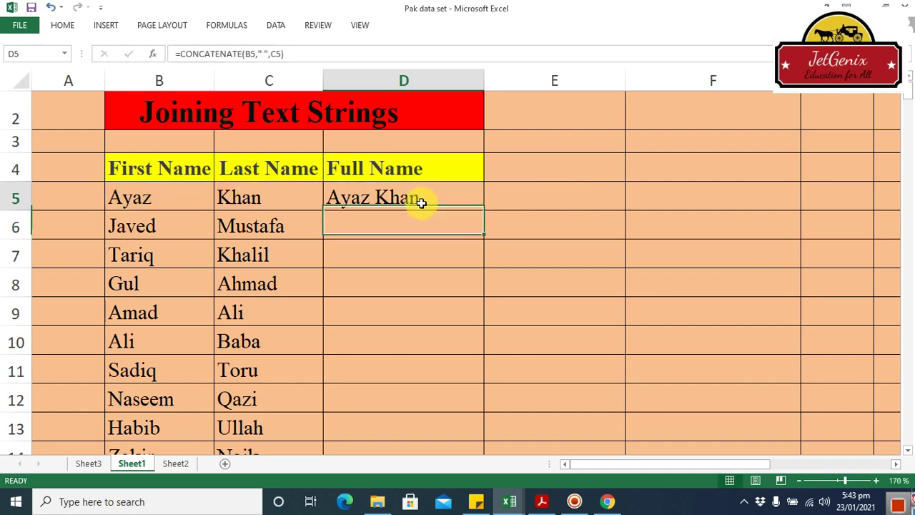
double_click(484, 211)
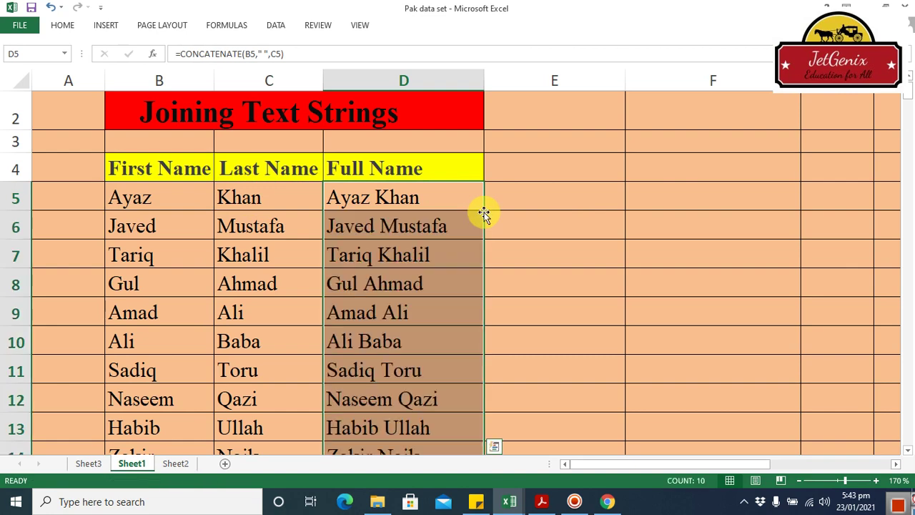
click(282, 224)
click(369, 219)
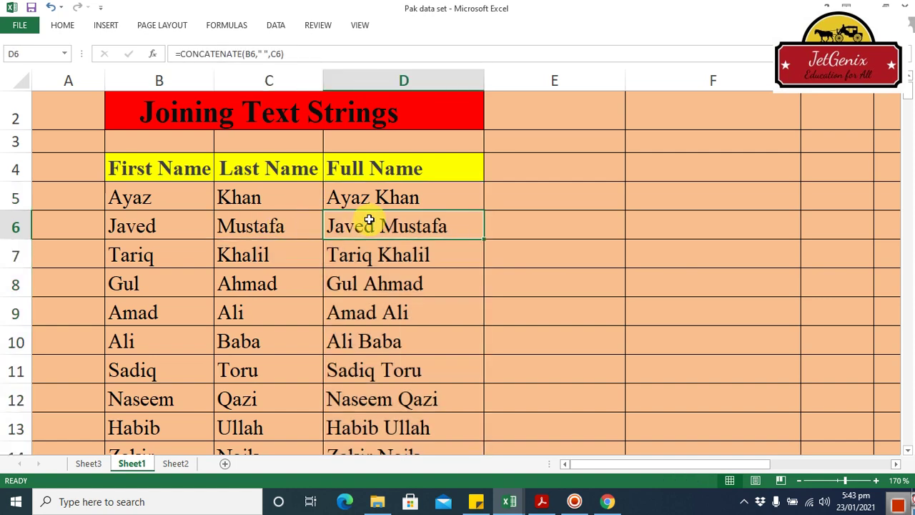